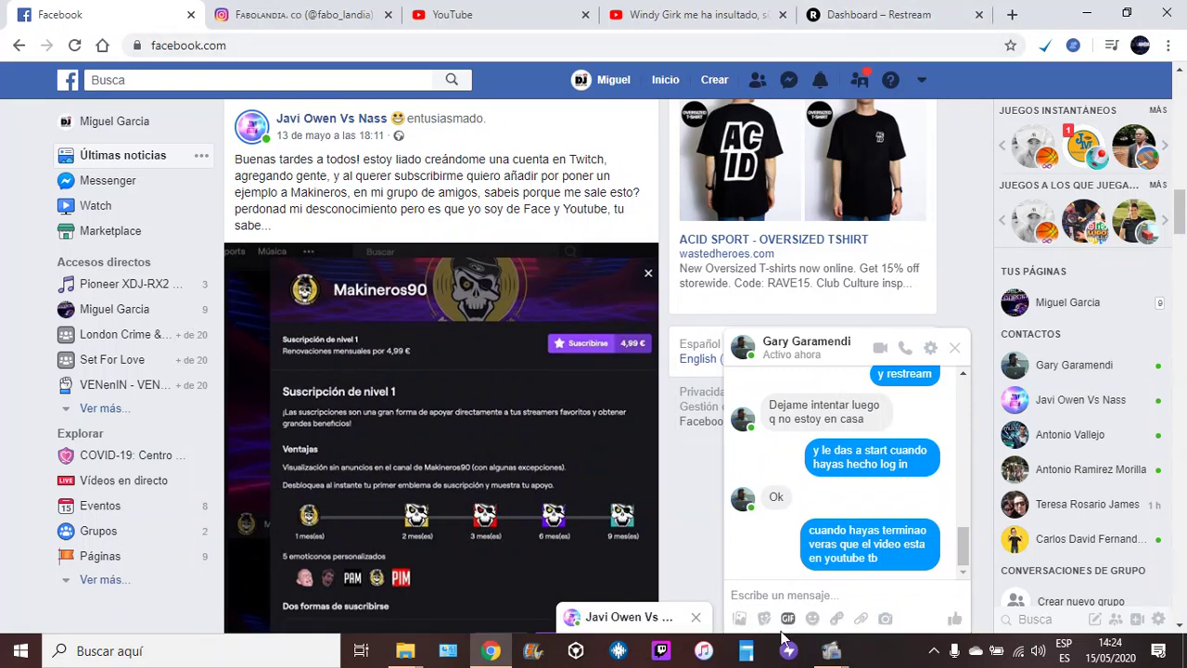
# Check the screen recorder, hide its window and launch rekordbox.
pyautogui.moveTo(788, 650)
pyautogui.click(791, 601)
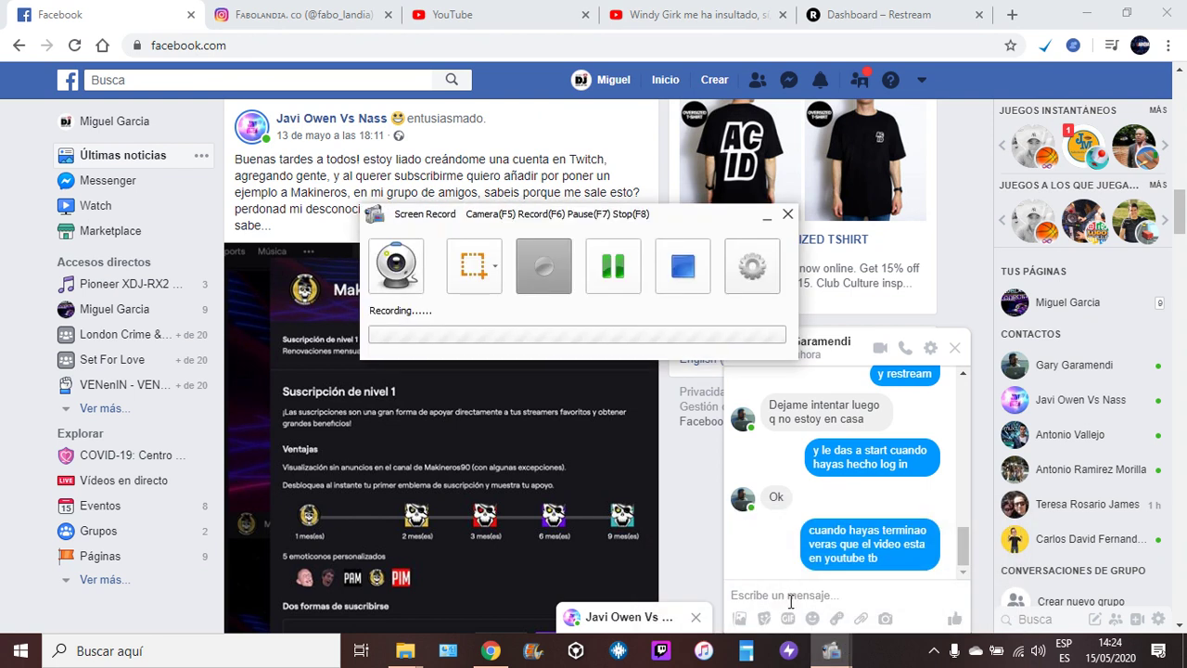
pyautogui.click(763, 219)
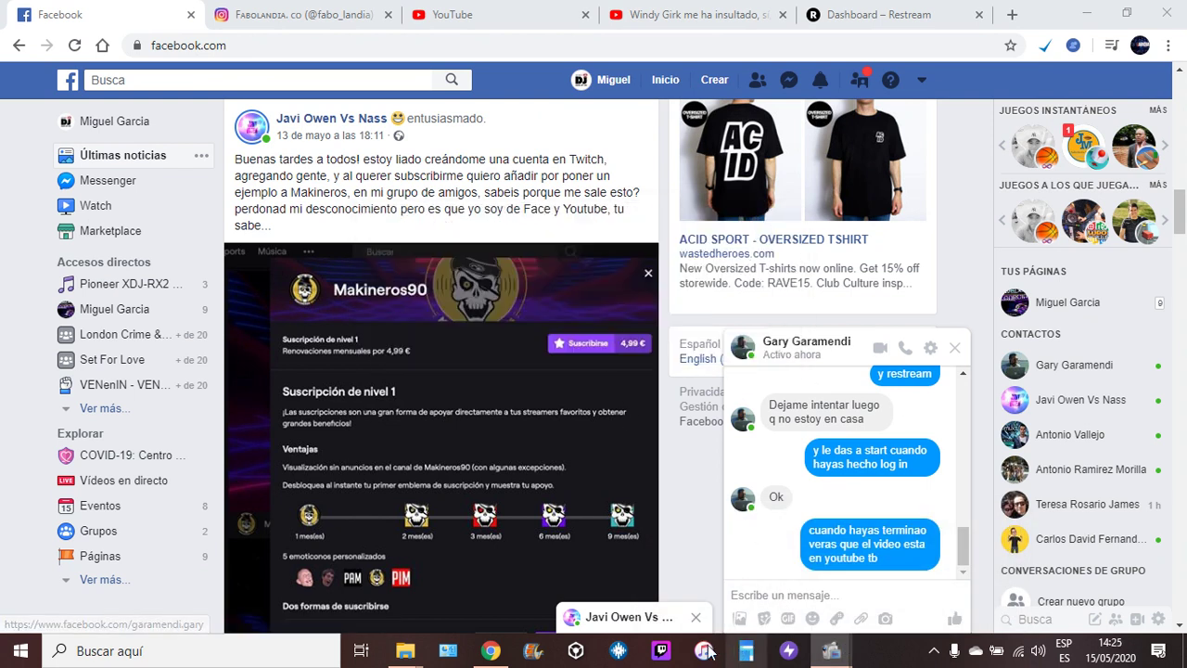
pyautogui.click(574, 652)
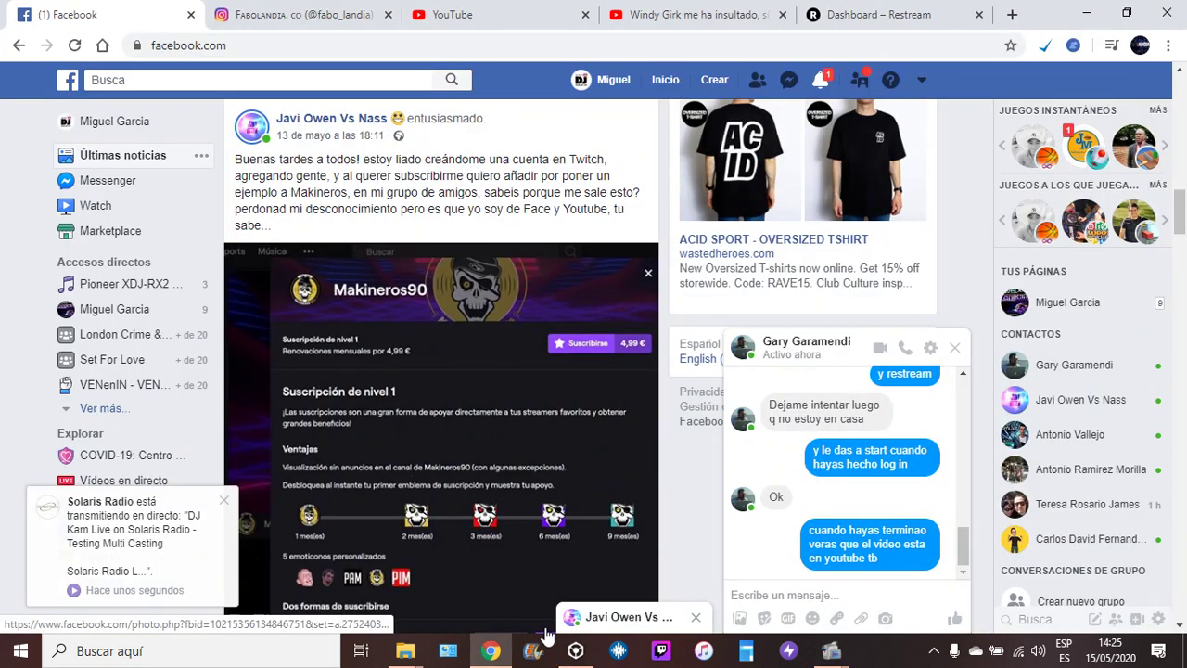
# Expand the G: drive and its Listas de reproducción folder in the Dispositivos tree.
pyautogui.click(580, 651)
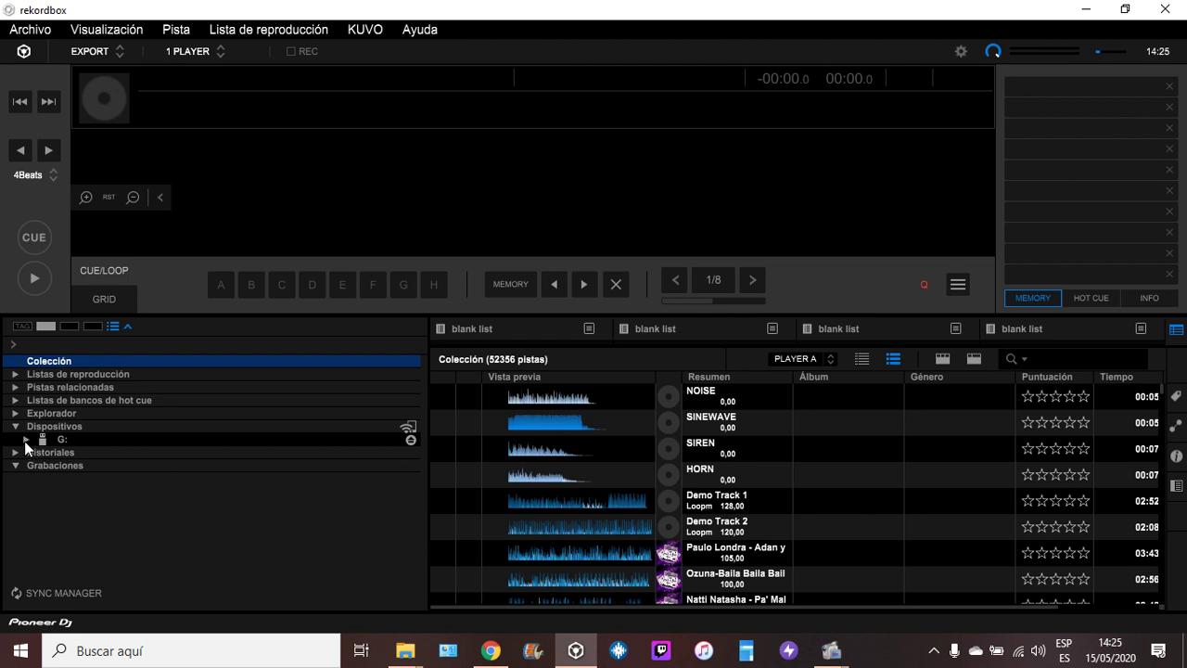
pyautogui.click(25, 440)
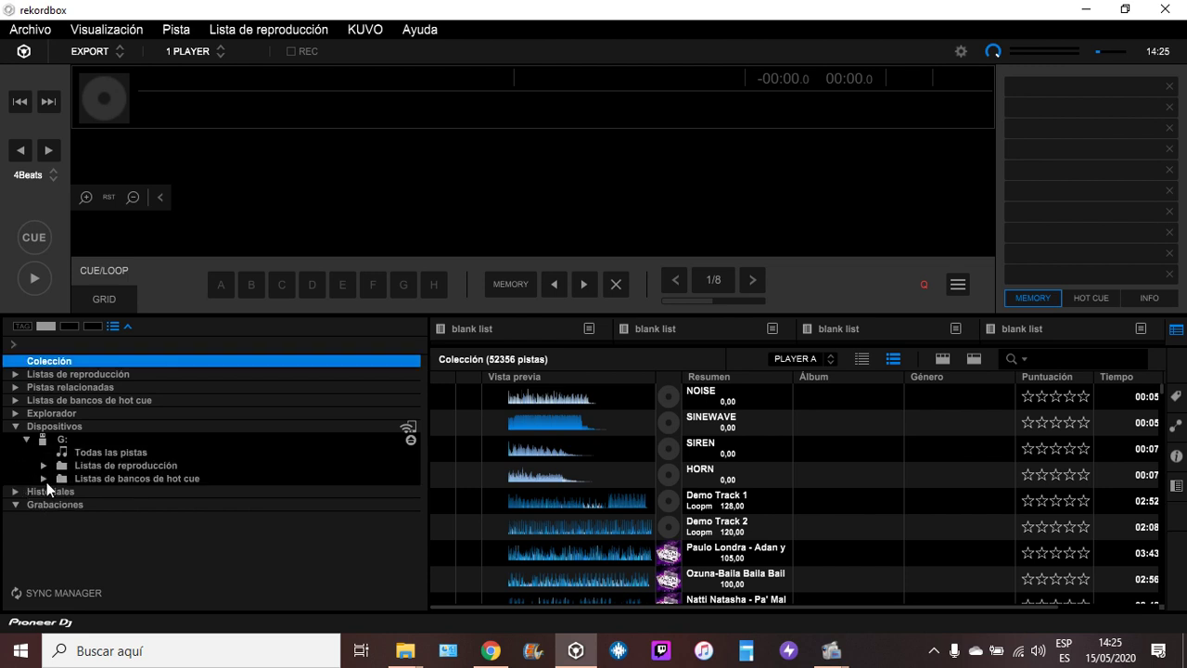
pyautogui.click(43, 466)
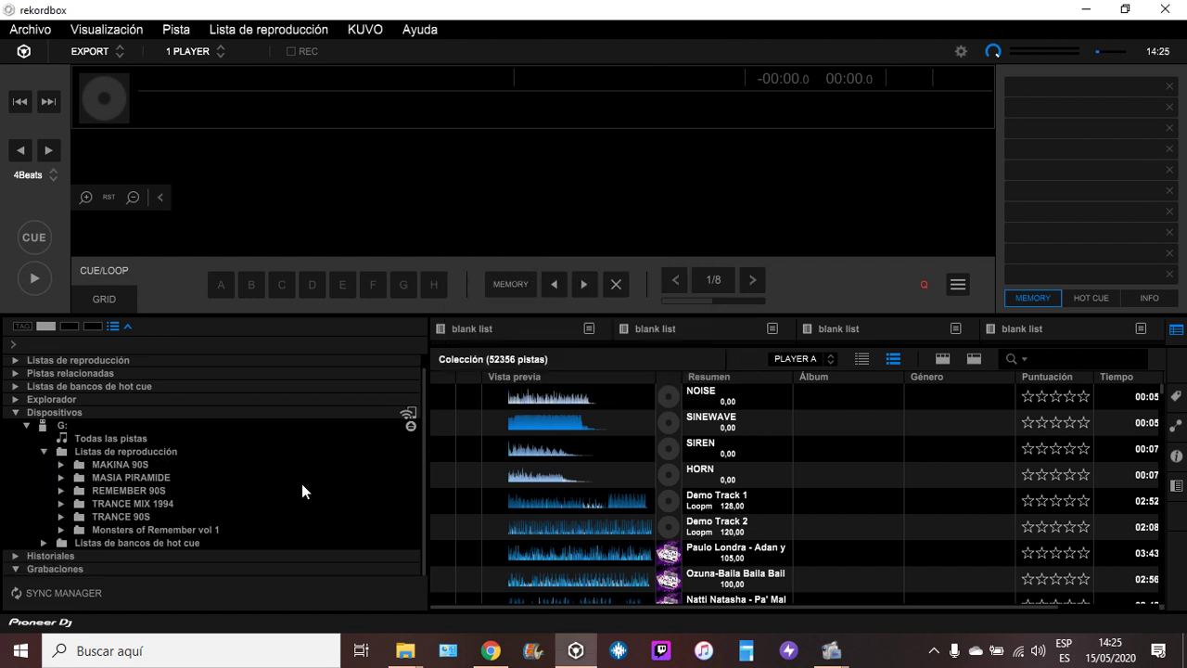
# Open Sync Manager and scroll through the iTunes playlist column.
pyautogui.click(78, 596)
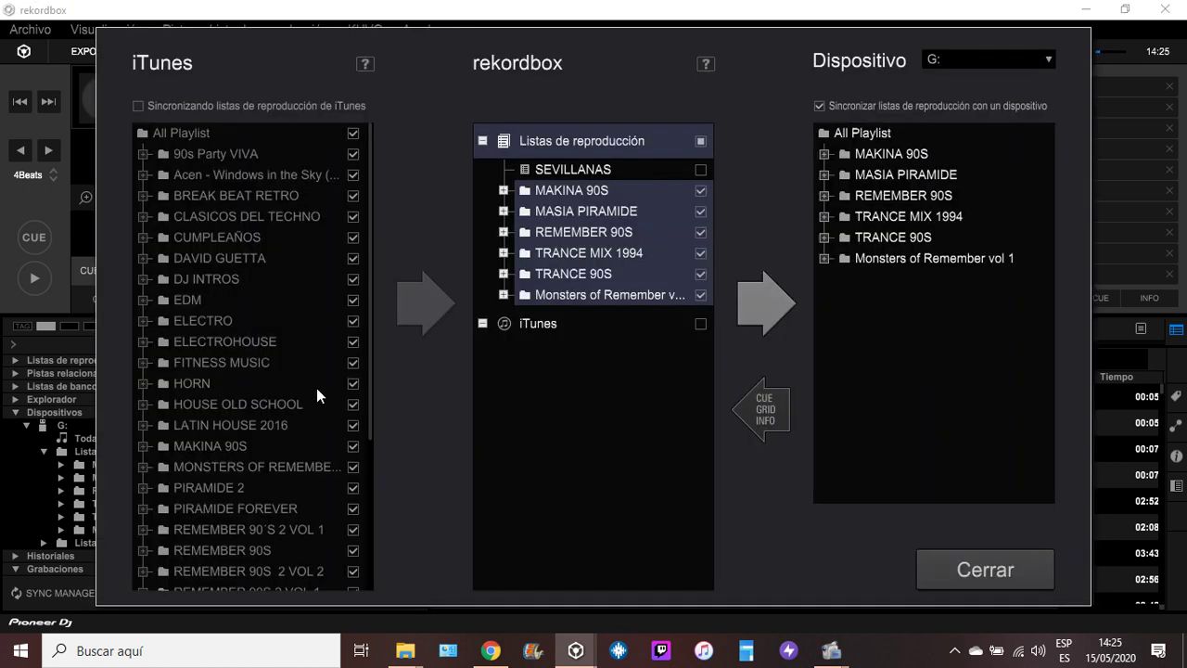
pyautogui.scroll(-2, 240, 264)
pyautogui.scroll(-2, 243, 267)
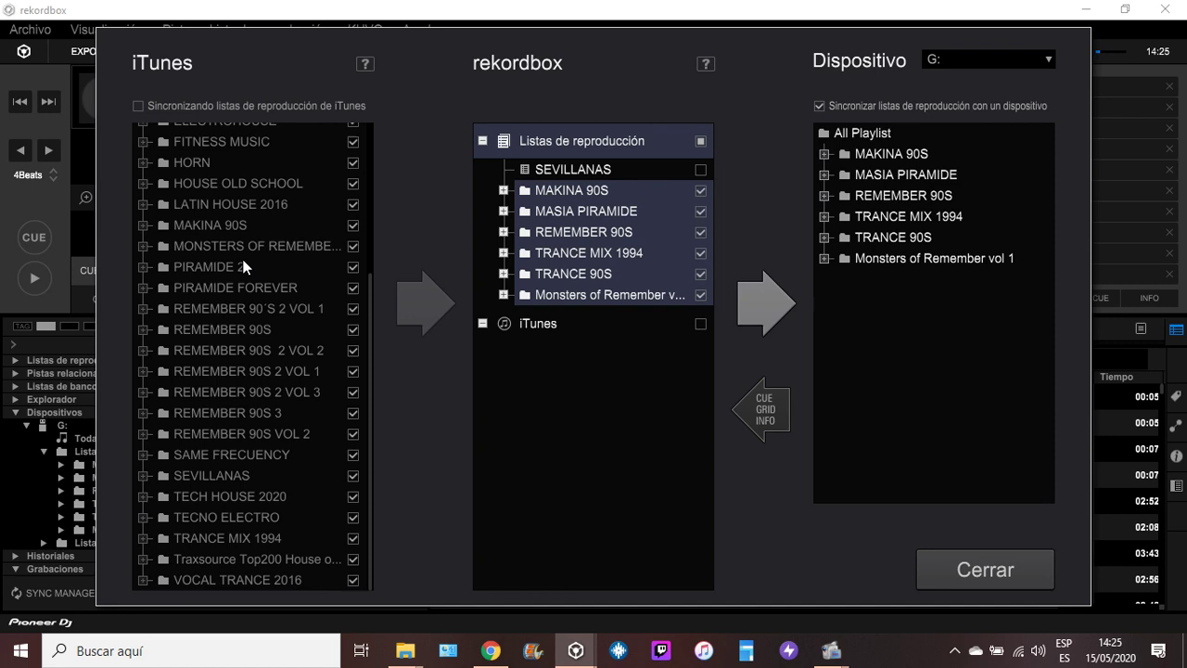
pyautogui.scroll(2, 246, 297)
pyautogui.scroll(3, 248, 313)
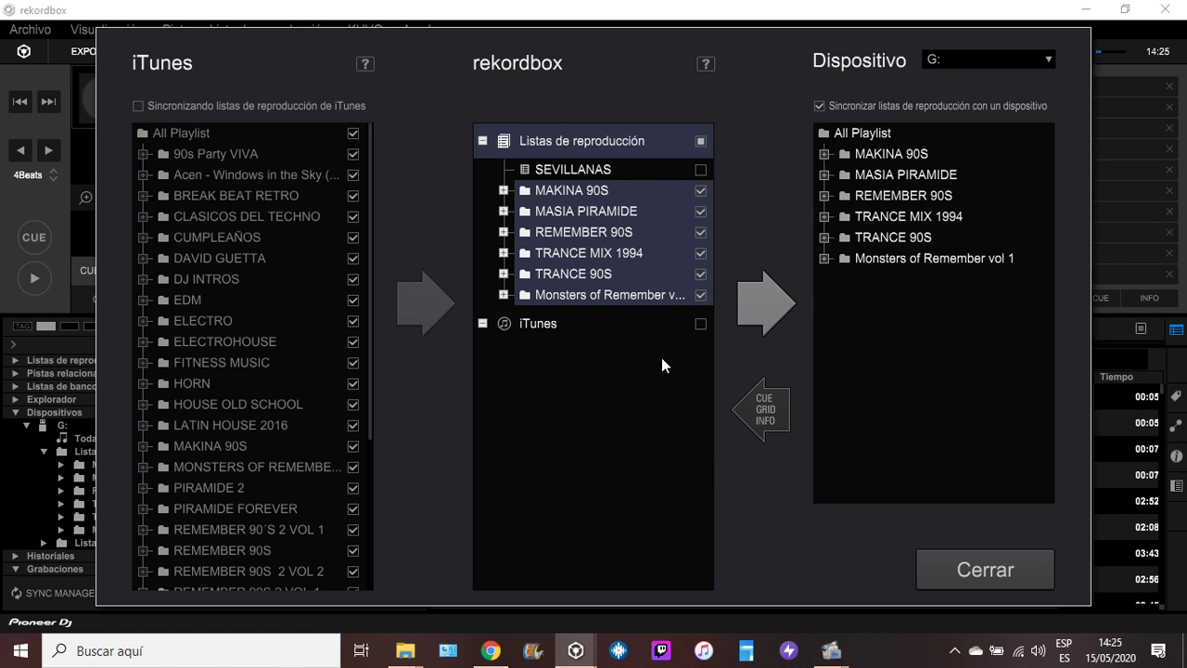
# Close Sync Manager and import MAKINA 90S, adding all duplicates as new tracks and copying the 417 files.
pyautogui.click(969, 569)
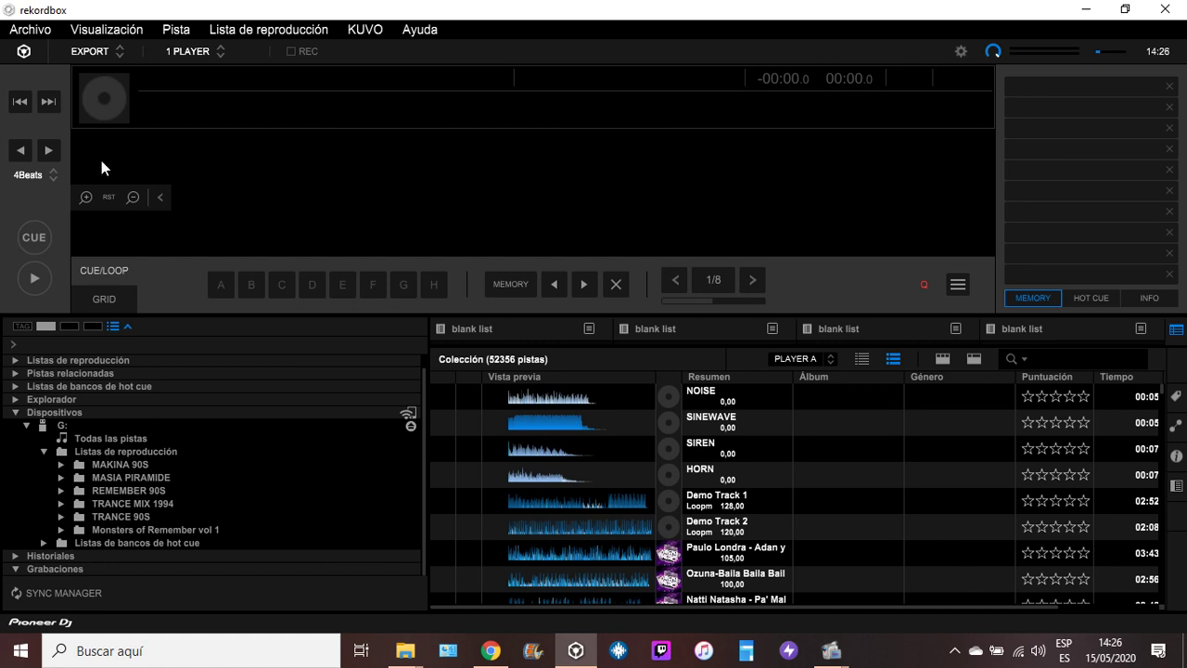
pyautogui.click(29, 29)
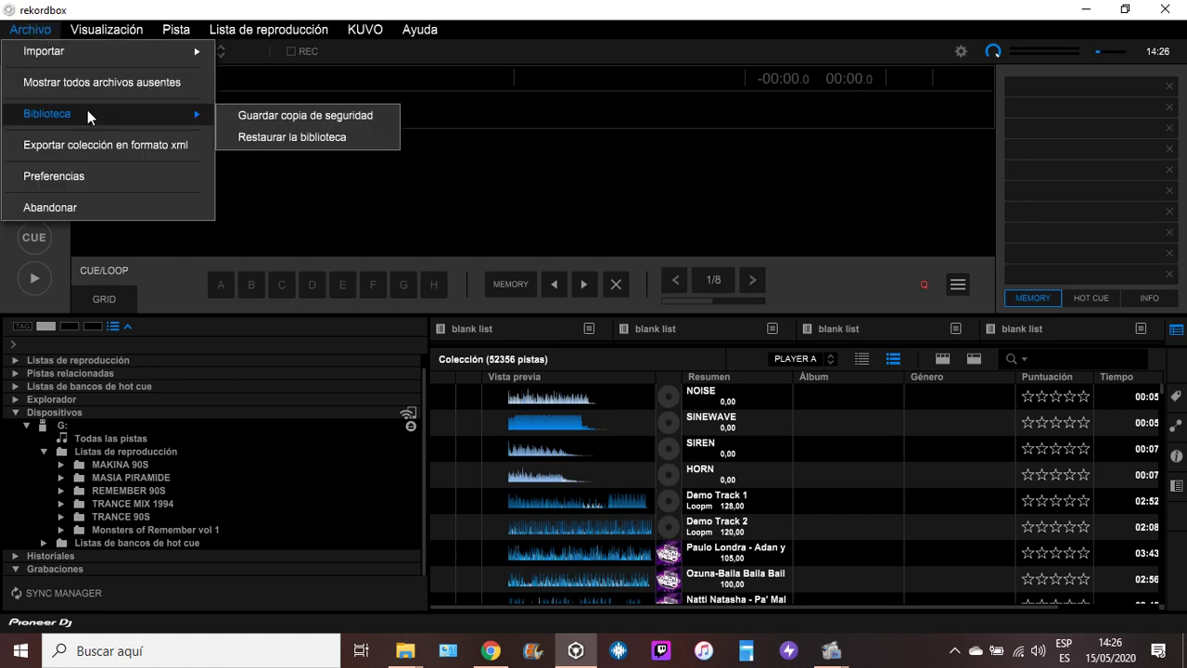
pyautogui.moveTo(107, 28)
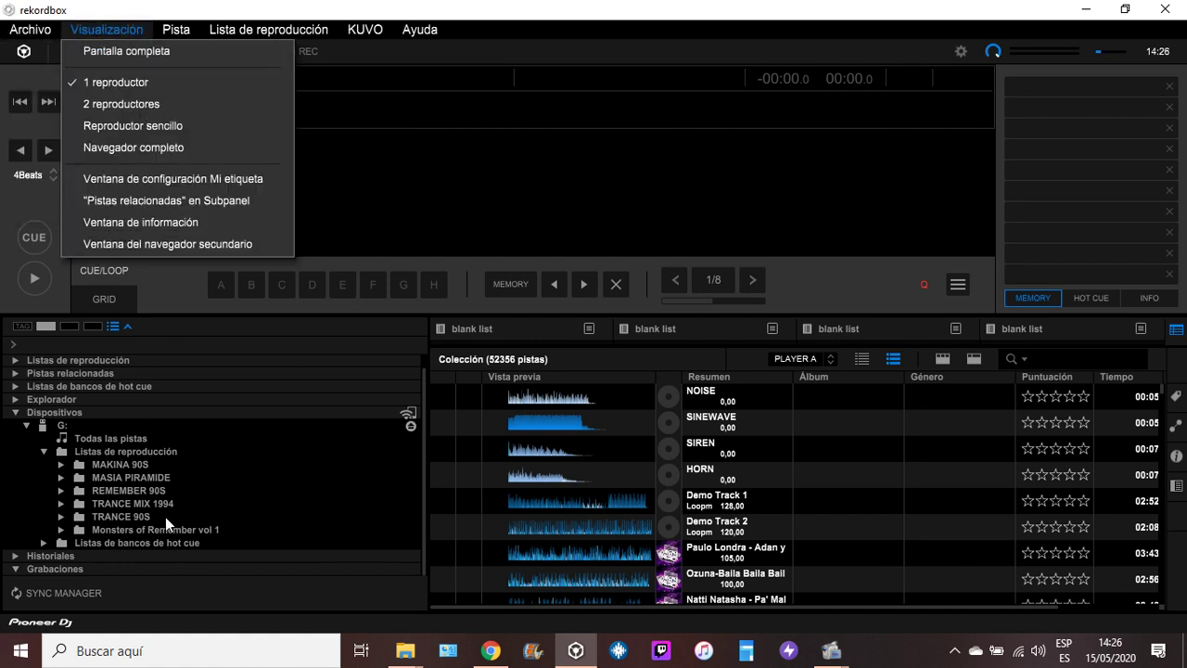
pyautogui.click(139, 468)
pyautogui.rightClick(135, 464)
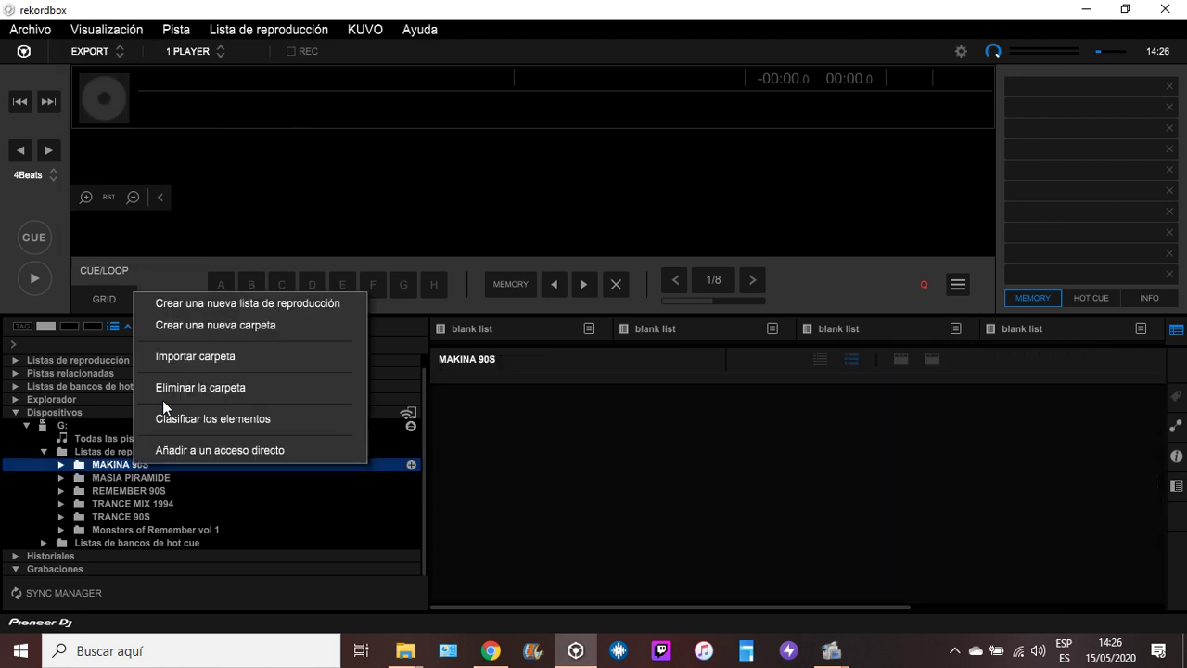
pyautogui.click(173, 357)
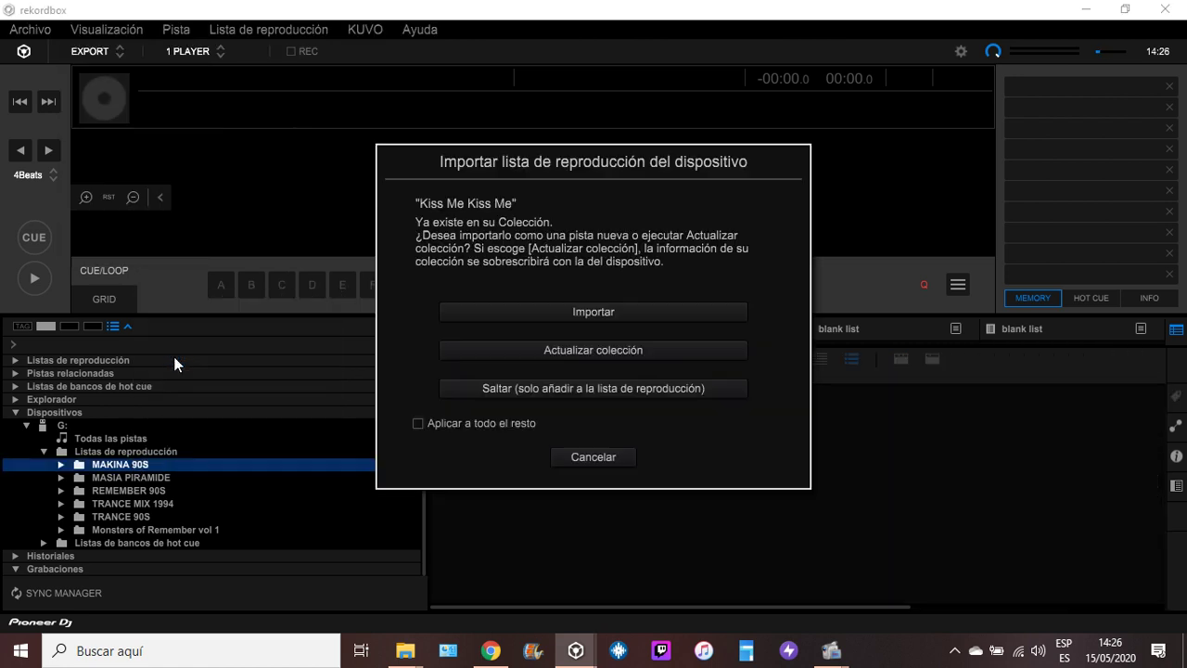
pyautogui.click(414, 424)
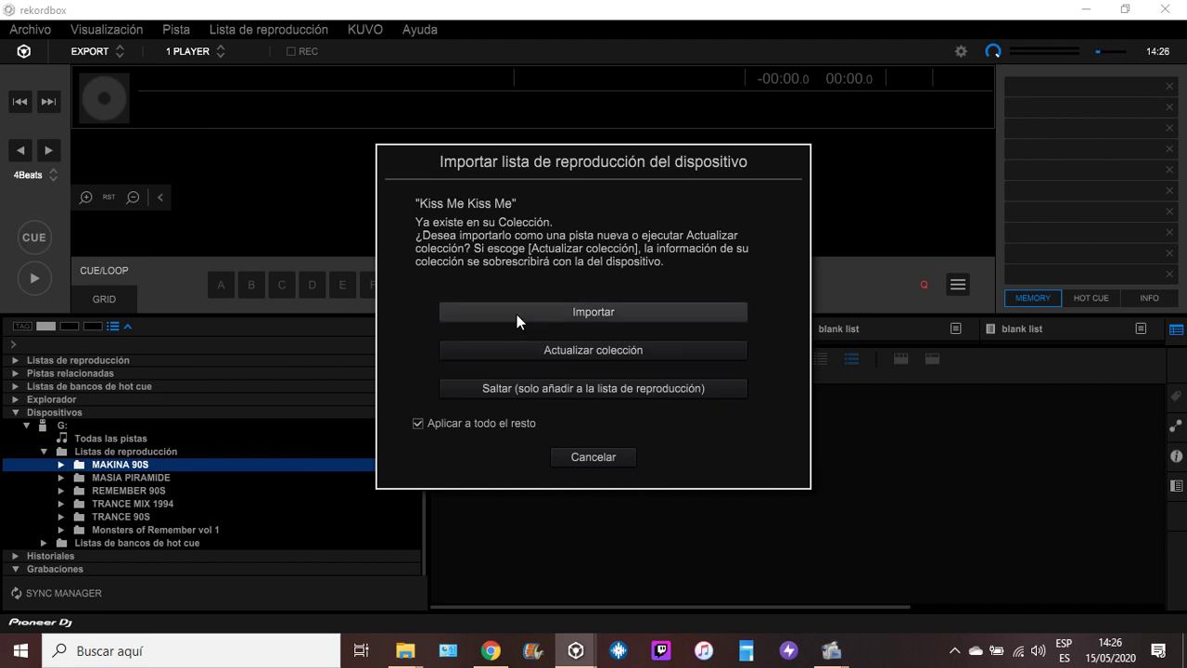
pyautogui.click(519, 312)
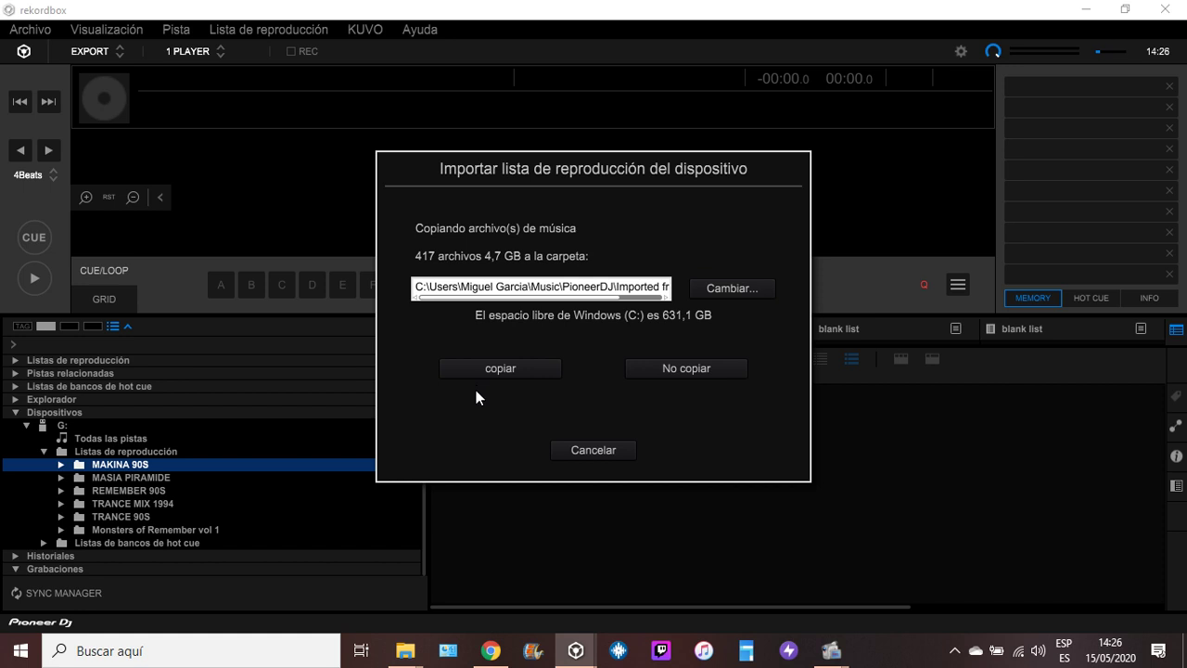
pyautogui.click(581, 449)
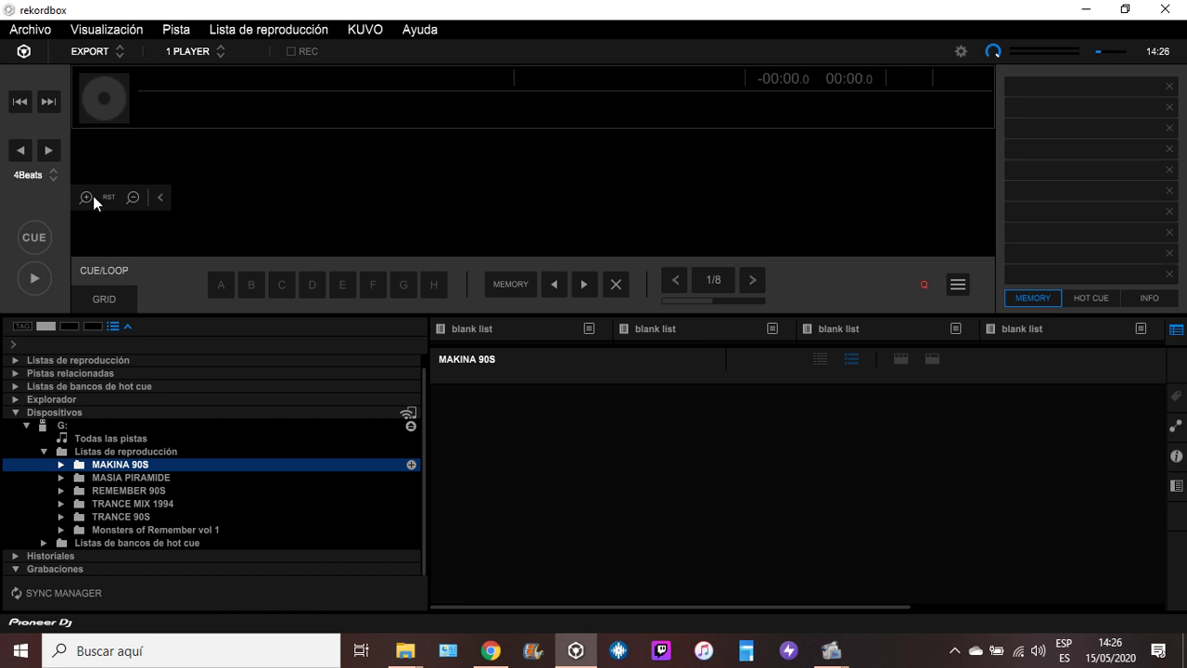
# Start Archivo > Biblioteca > Guardar copia de seguridad, accepting the backup and answering the music-files prompt.
pyautogui.click(28, 35)
pyautogui.moveTo(56, 113)
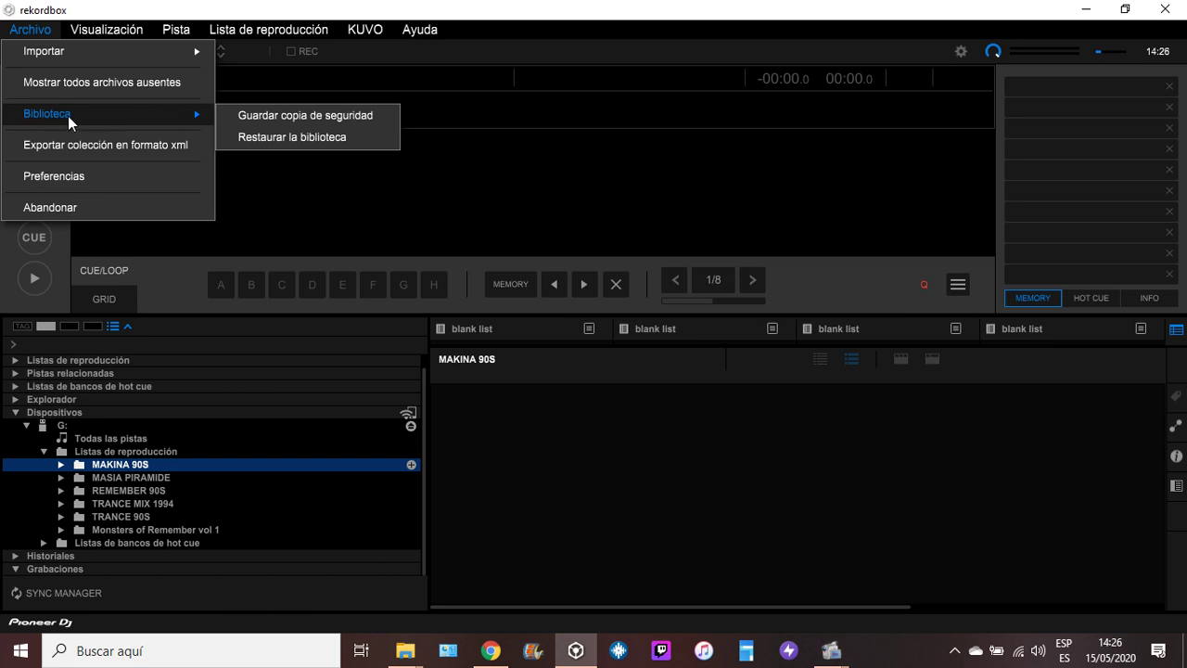
pyautogui.click(269, 116)
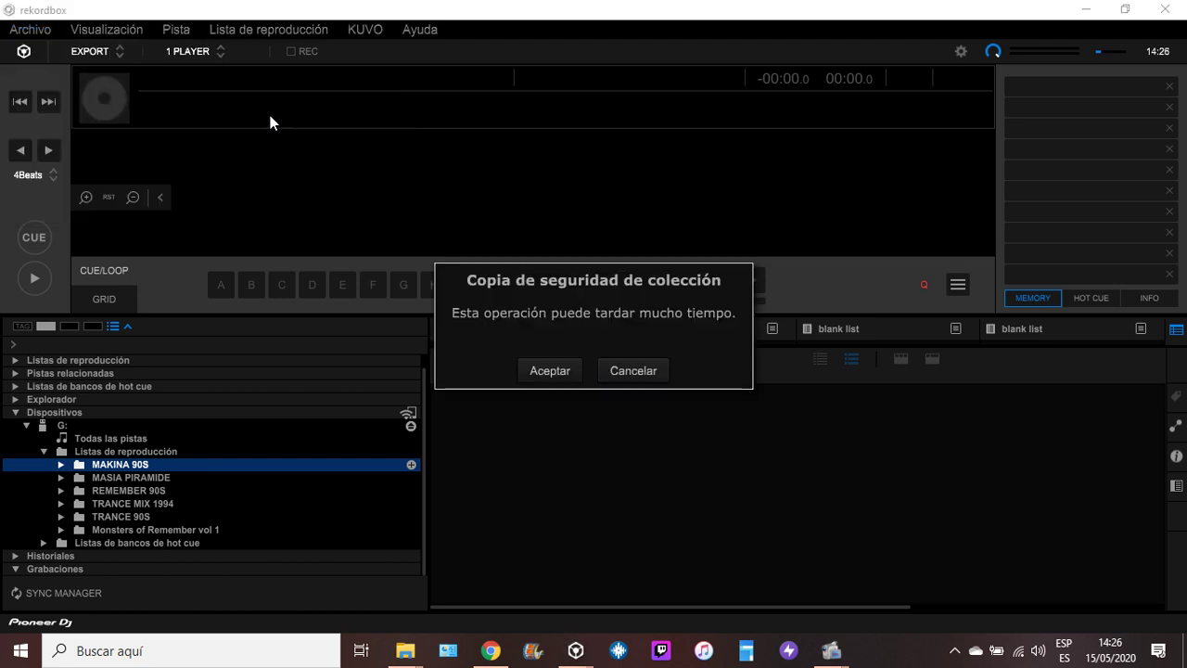
pyautogui.click(549, 370)
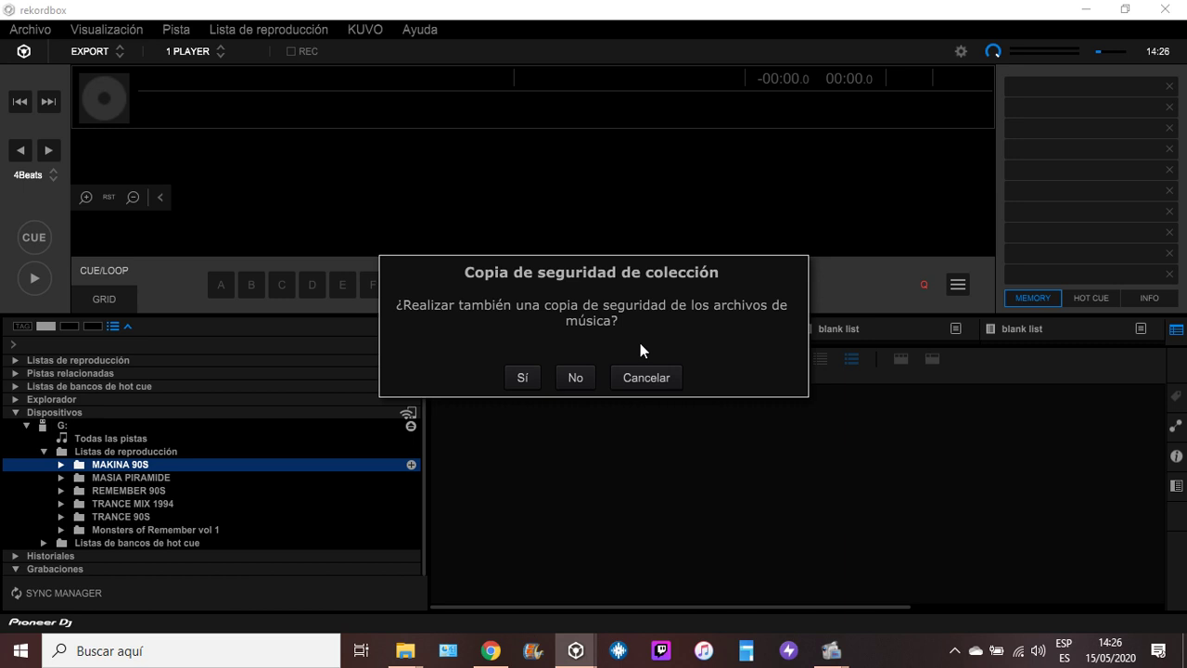
pyautogui.click(523, 378)
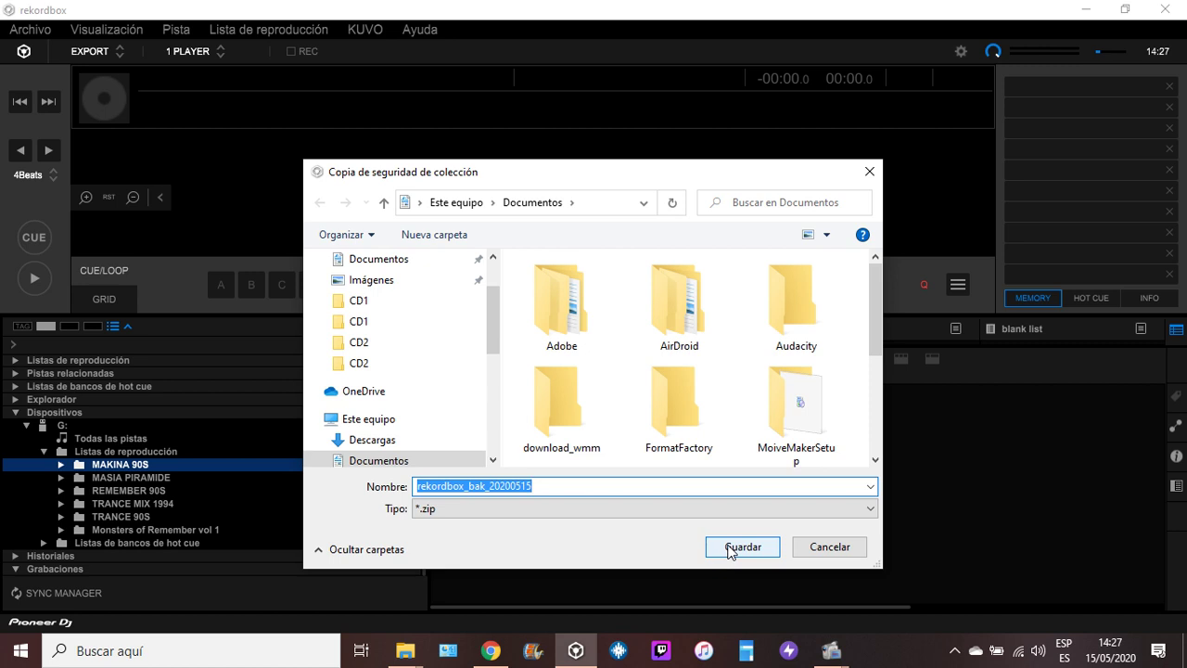
# Save rekordbox_bak_20200515.zip to Documents and let the backup preparation run.
pyautogui.click(729, 550)
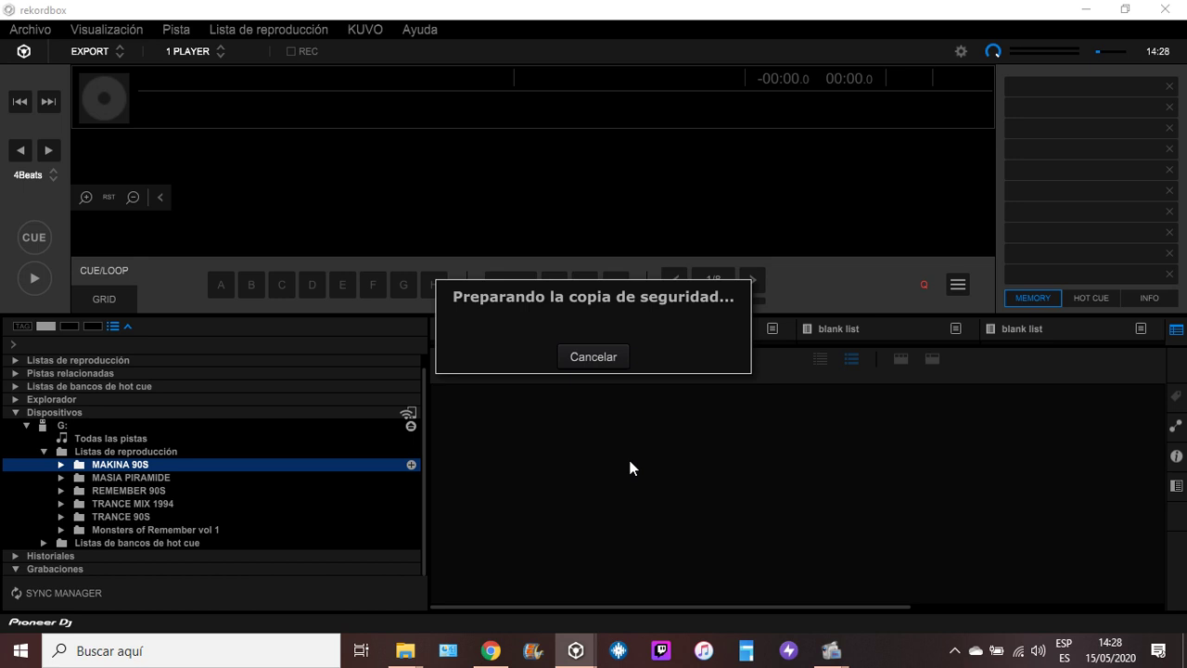
pyautogui.click(491, 650)
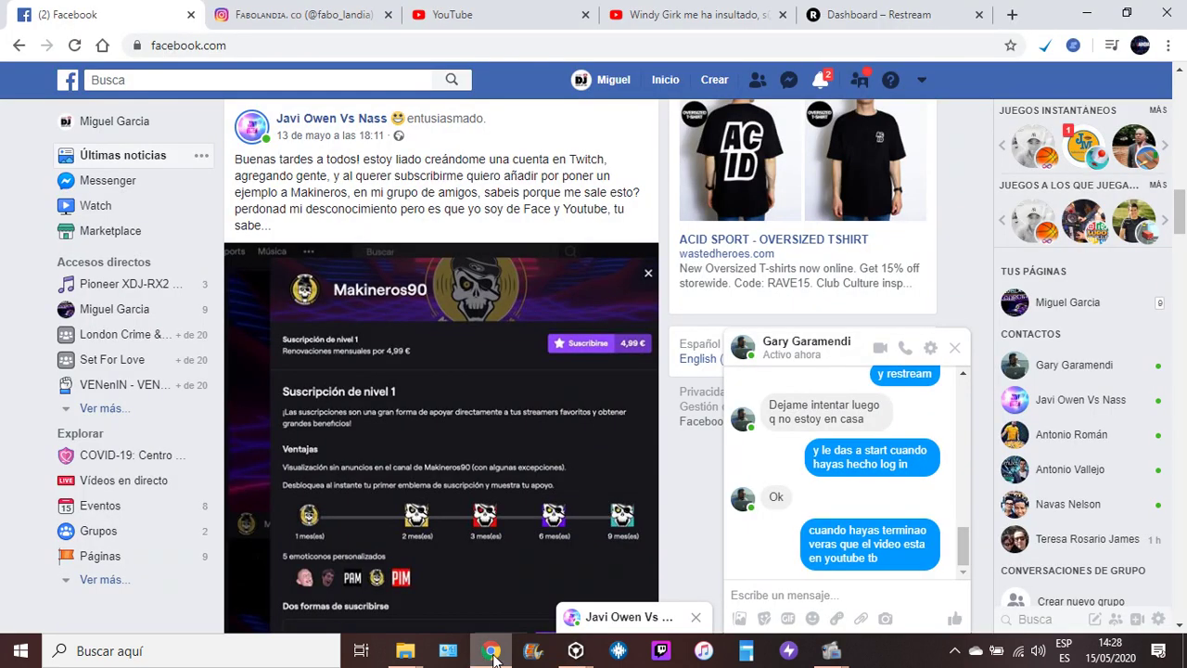
pyautogui.click(822, 82)
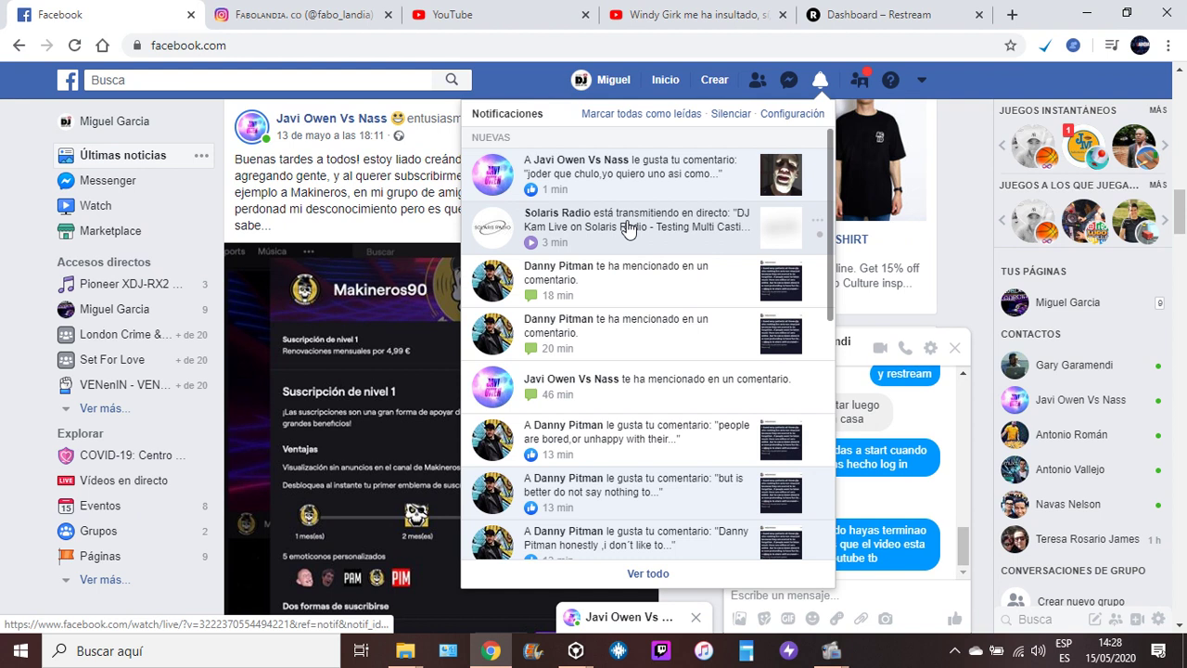
pyautogui.click(597, 173)
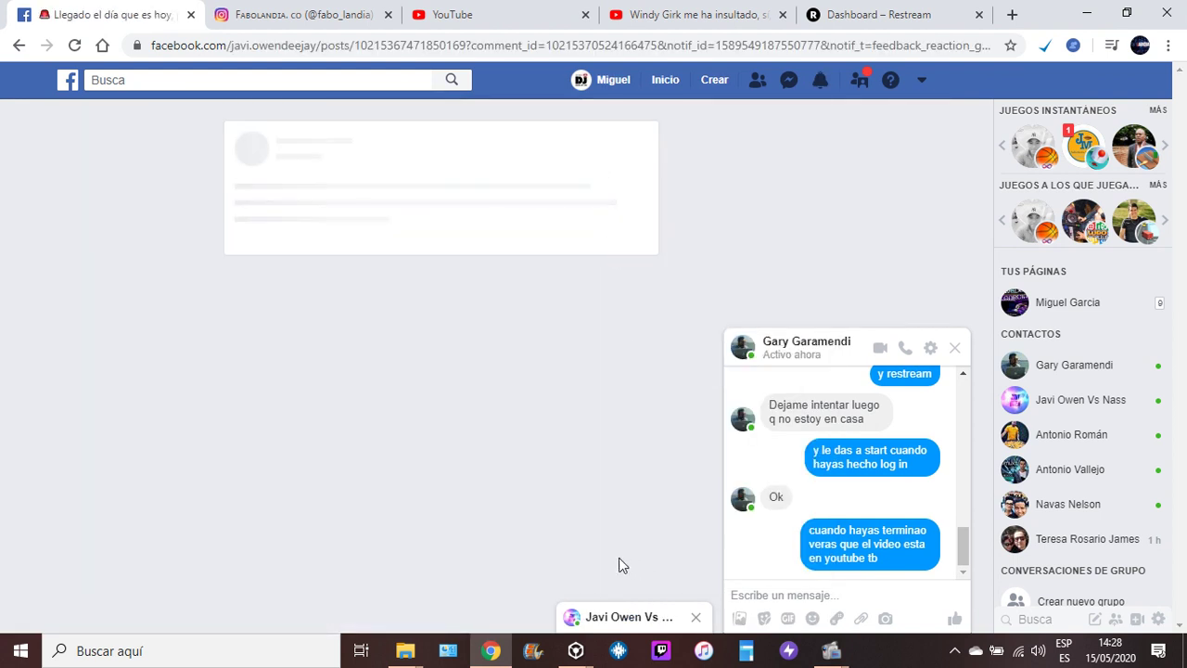
pyautogui.scroll(-6, 572, 493)
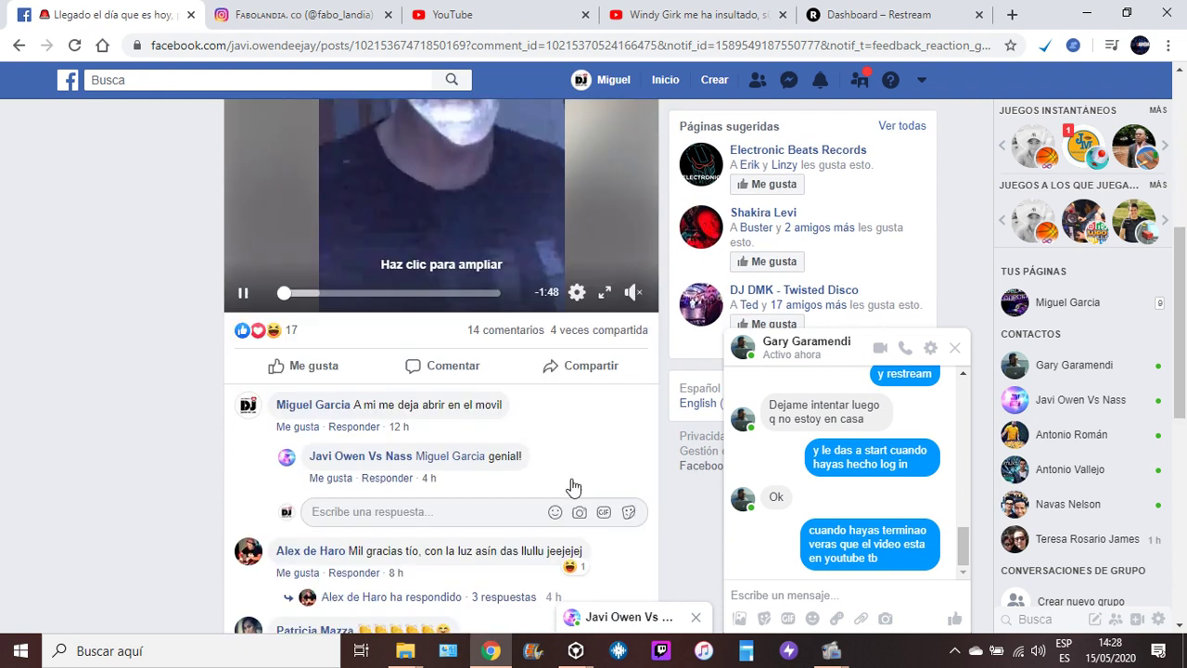
pyautogui.scroll(-1, 570, 482)
pyautogui.scroll(-4, 570, 481)
pyautogui.scroll(-2, 570, 475)
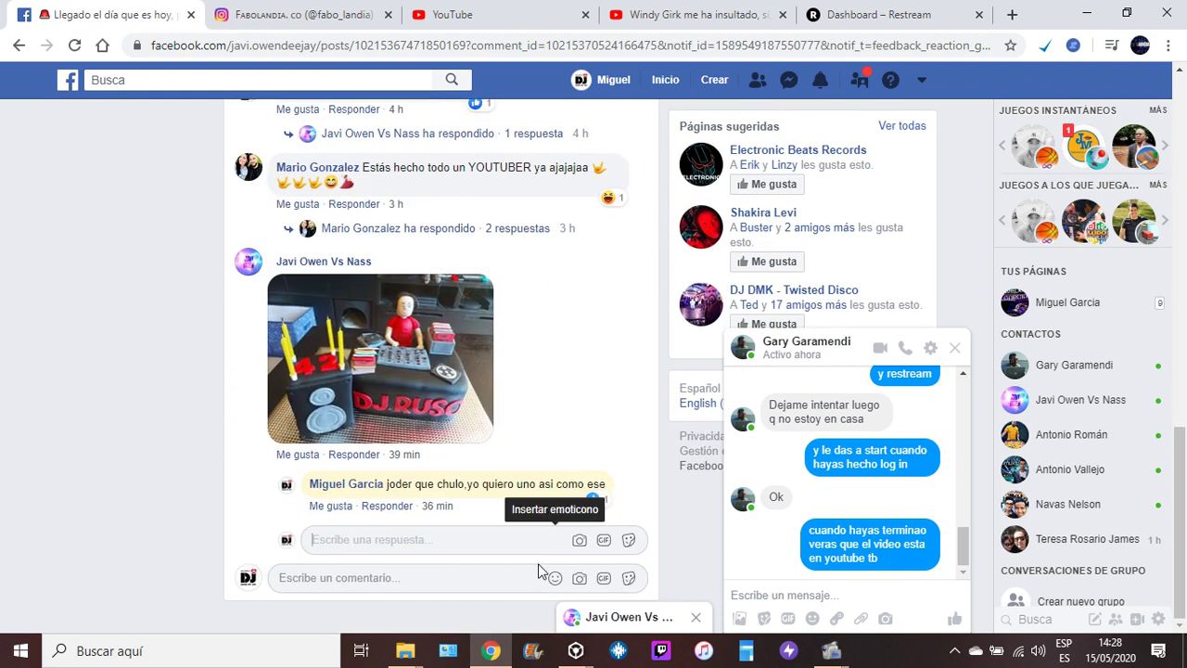
pyautogui.click(519, 594)
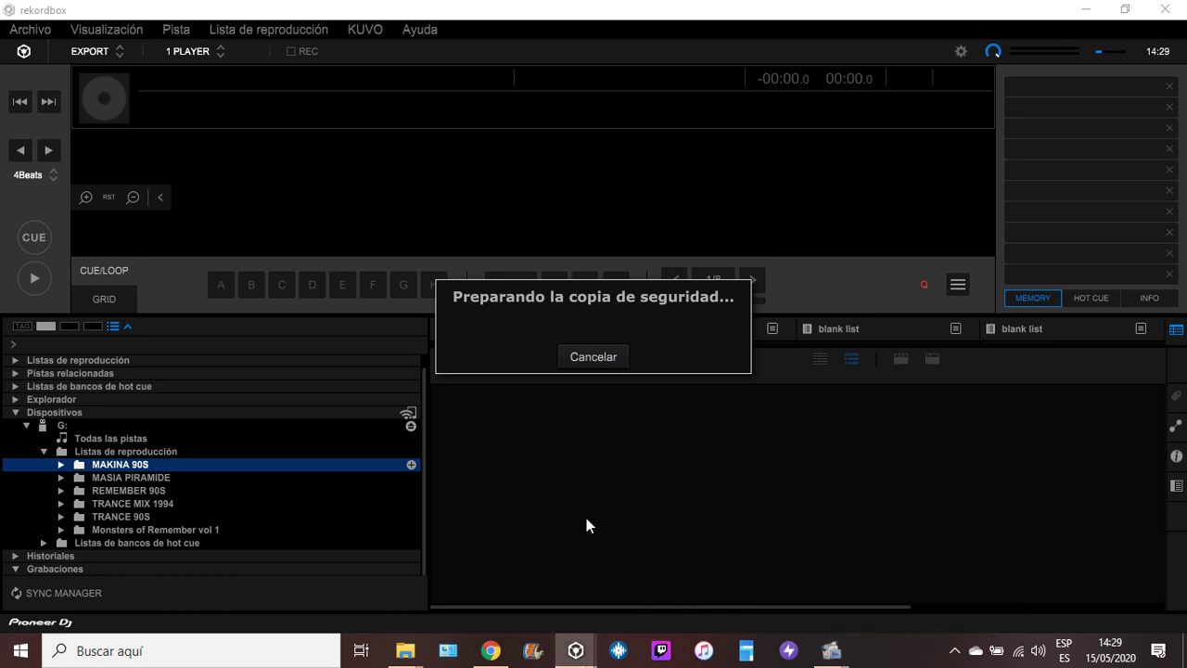
pyautogui.moveTo(831, 650)
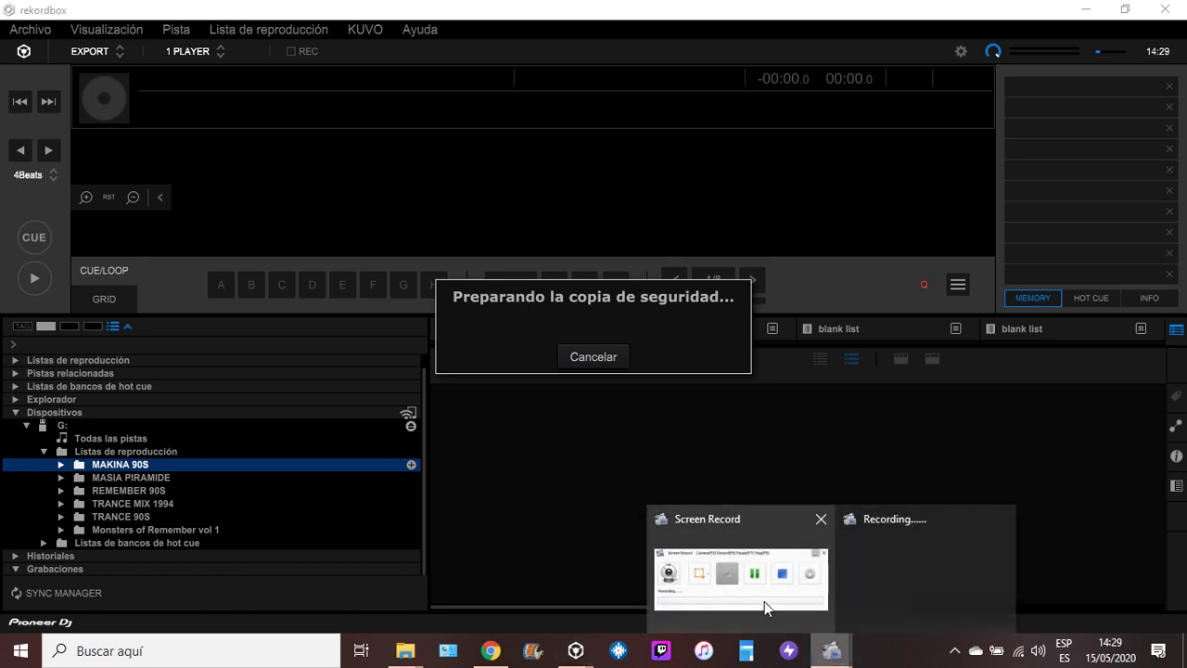
pyautogui.click(764, 601)
pyautogui.click(660, 281)
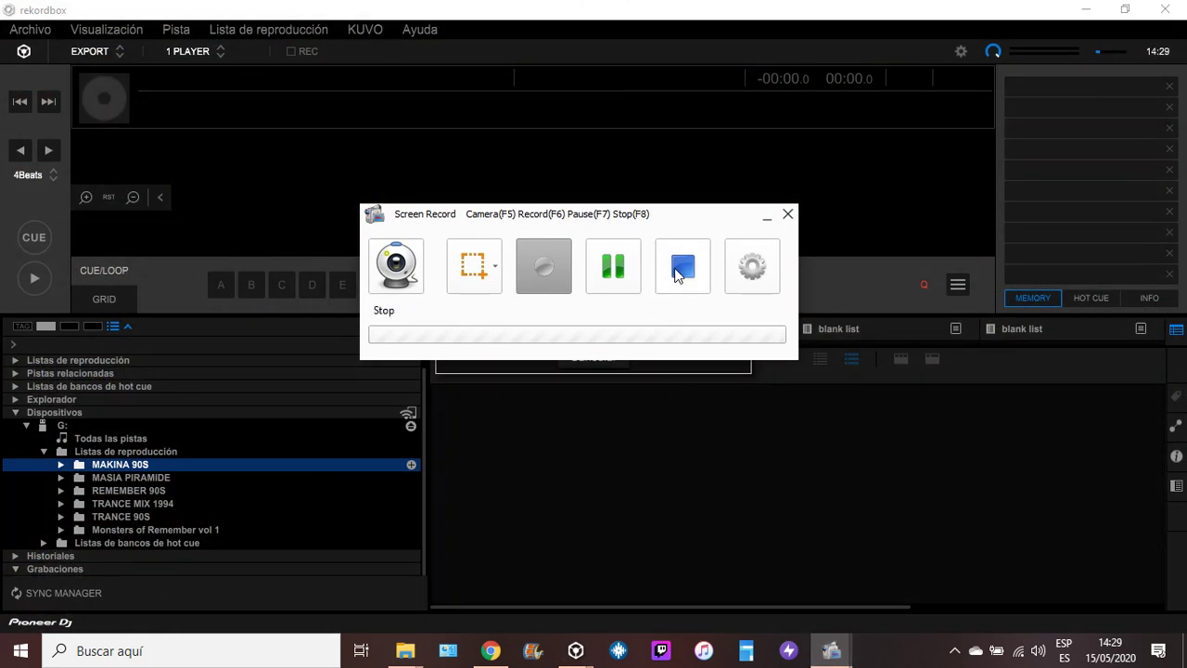